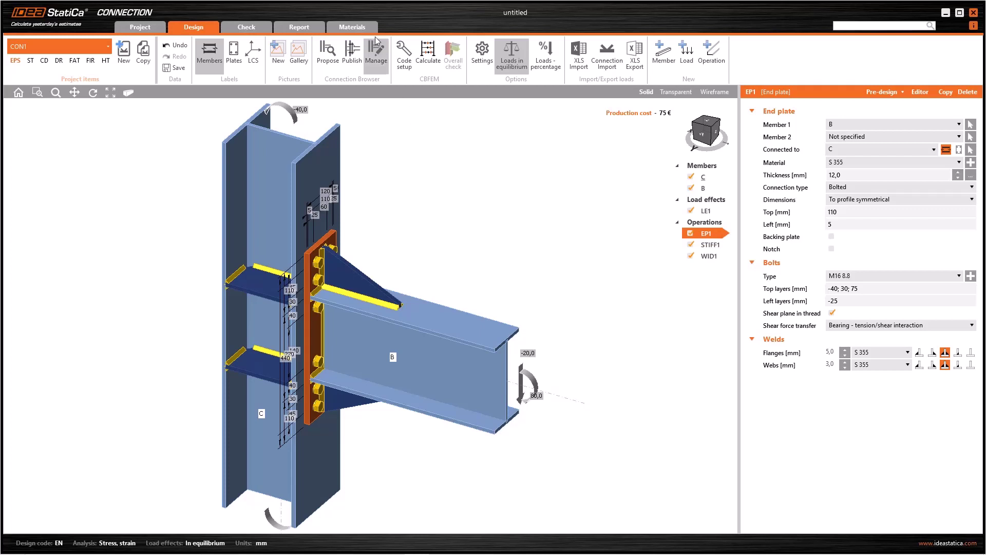
# Open the materials workspace and display S 355 steel properties (fu 490 MPa, fy 355 MPa)
pyautogui.click(357, 27)
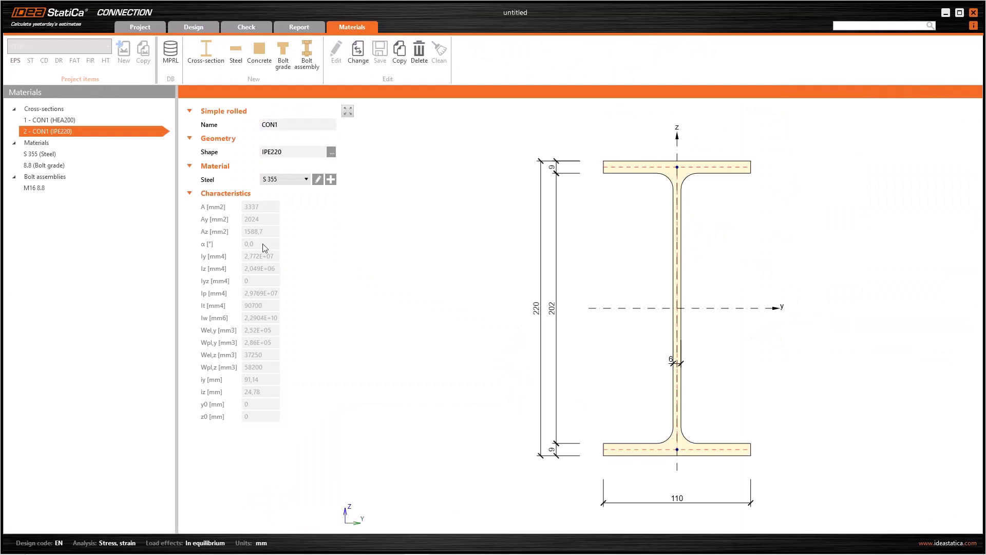
pyautogui.click(66, 153)
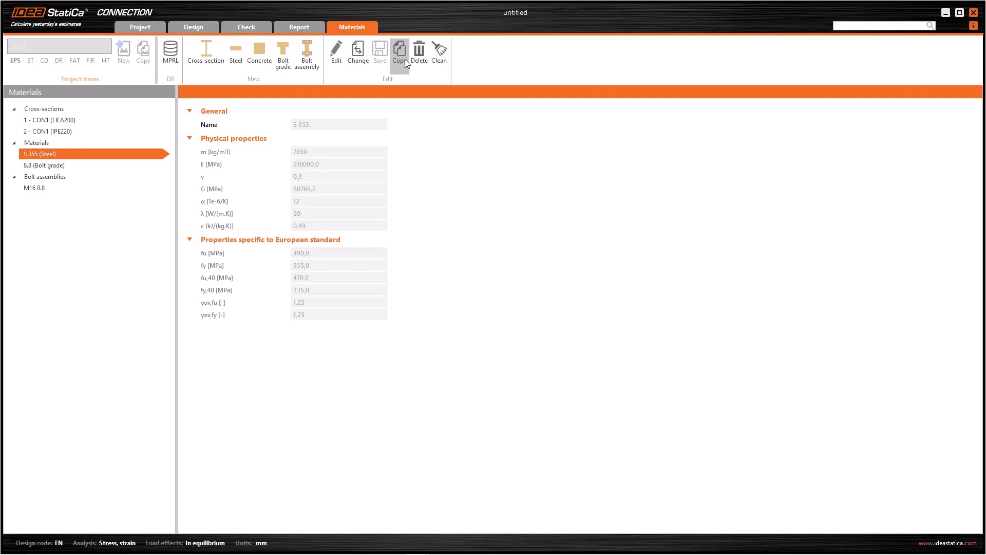
# Duplicate S 355 and change the copy's name from 'Edit of S 355' to 'S 355 Modified'
pyautogui.click(400, 58)
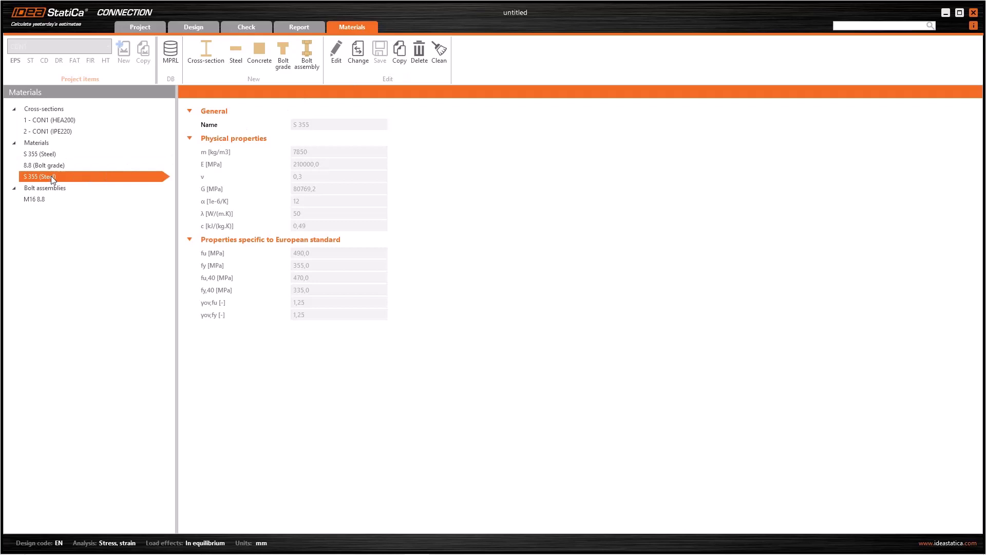
pyautogui.click(337, 50)
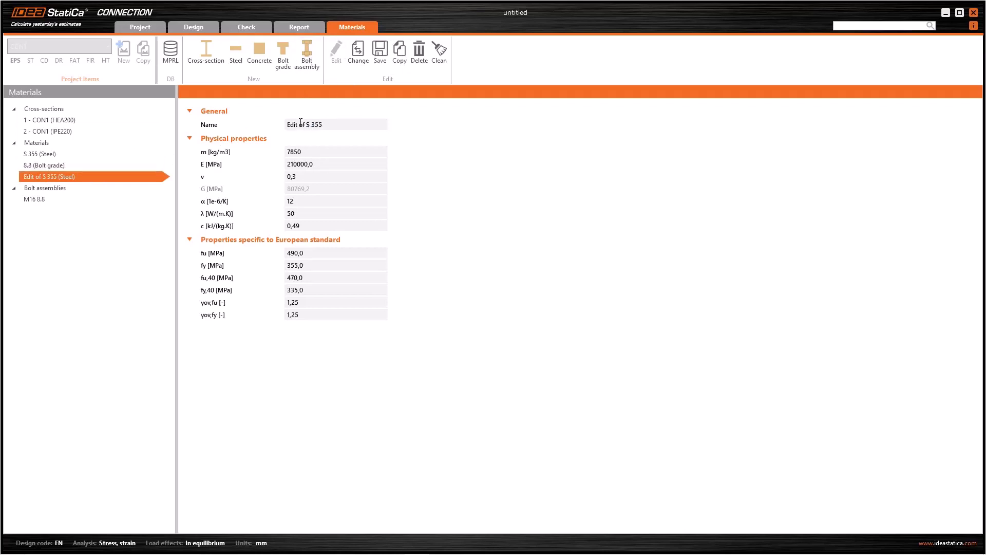
pyautogui.click(309, 125)
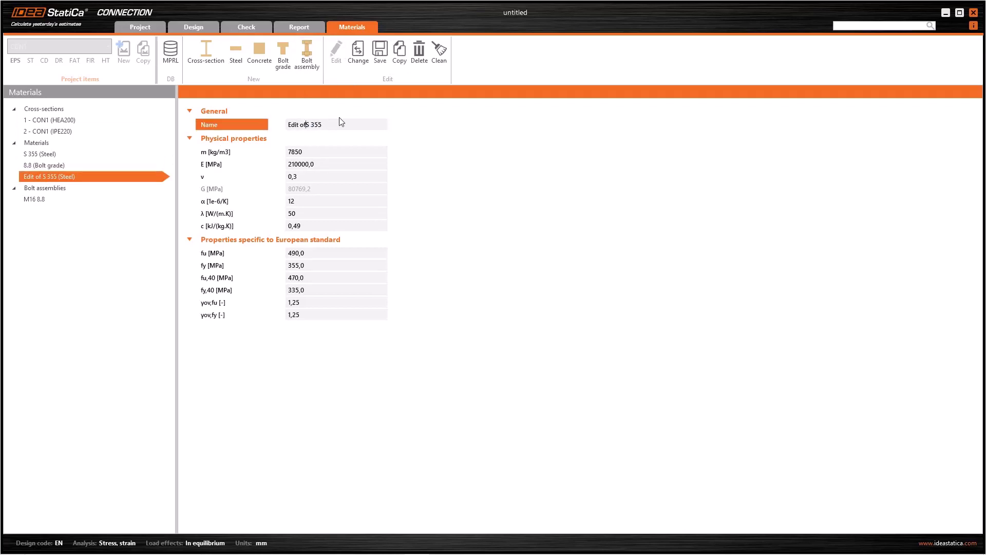
pyautogui.press('BackSpace')
pyautogui.press('BackSpace')
pyautogui.press('BackSpace')
pyautogui.press('BackSpace')
pyautogui.press('BackSpace')
pyautogui.press('BackSpace')
pyautogui.press('BackSpace')
pyautogui.press('BackSpace')
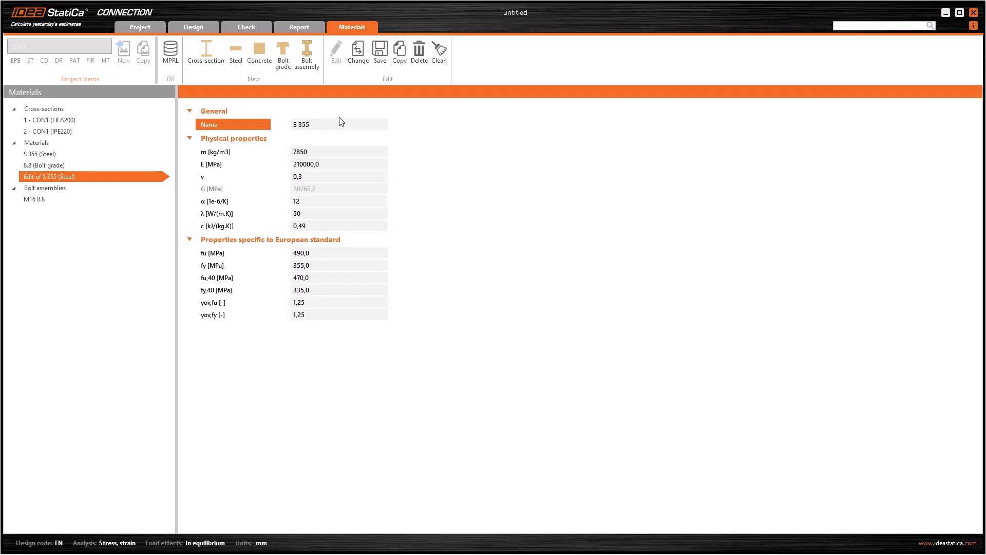
pyautogui.write('Modified')
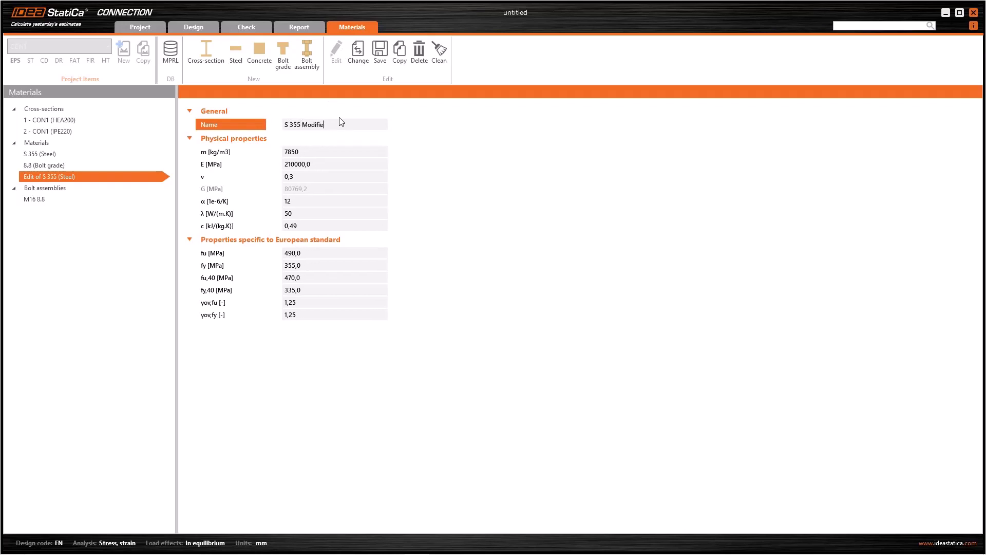
pyautogui.click(457, 232)
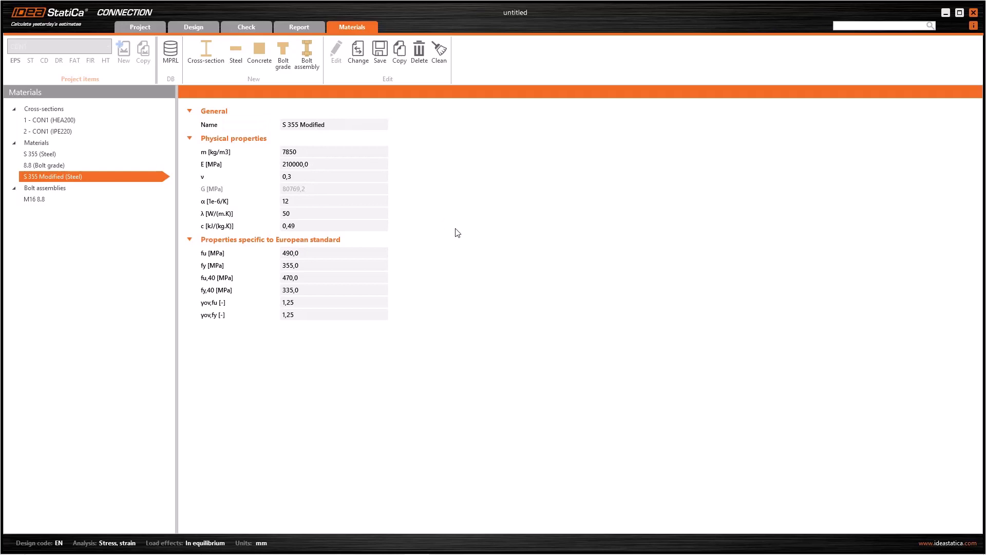
# Save S 355 Modified to the MPRL library in a newly created table named 'New table'
pyautogui.click(381, 50)
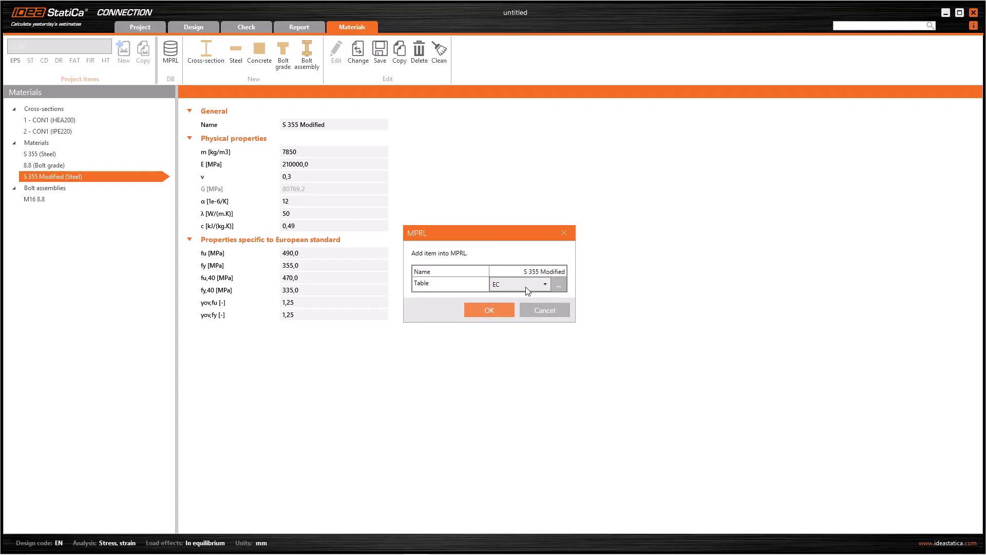
pyautogui.click(557, 286)
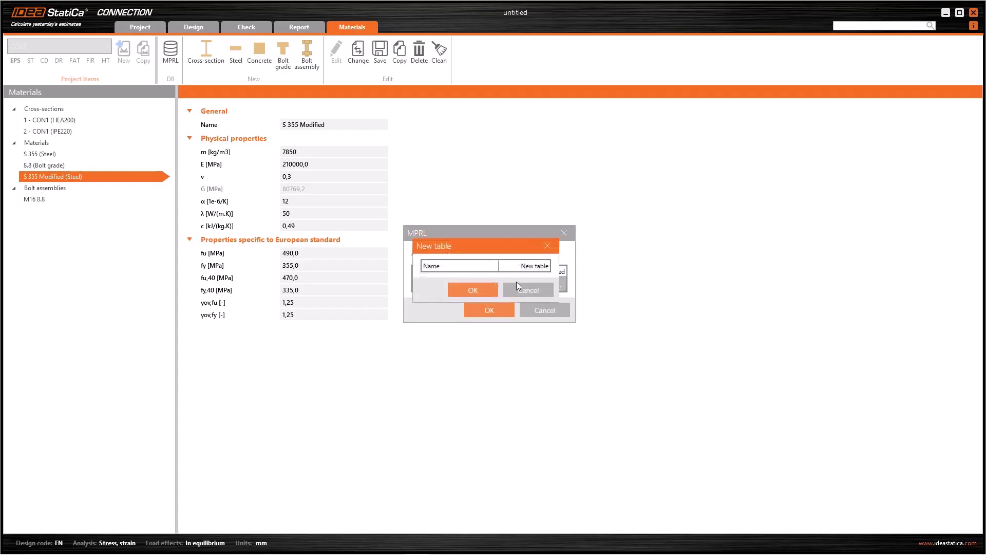
pyautogui.click(483, 288)
pyautogui.click(489, 309)
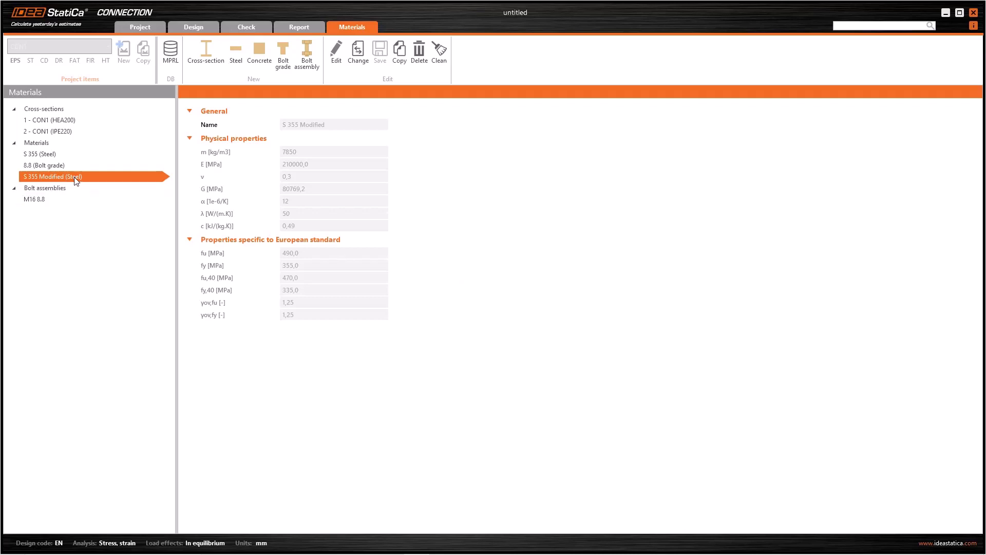
pyautogui.click(235, 54)
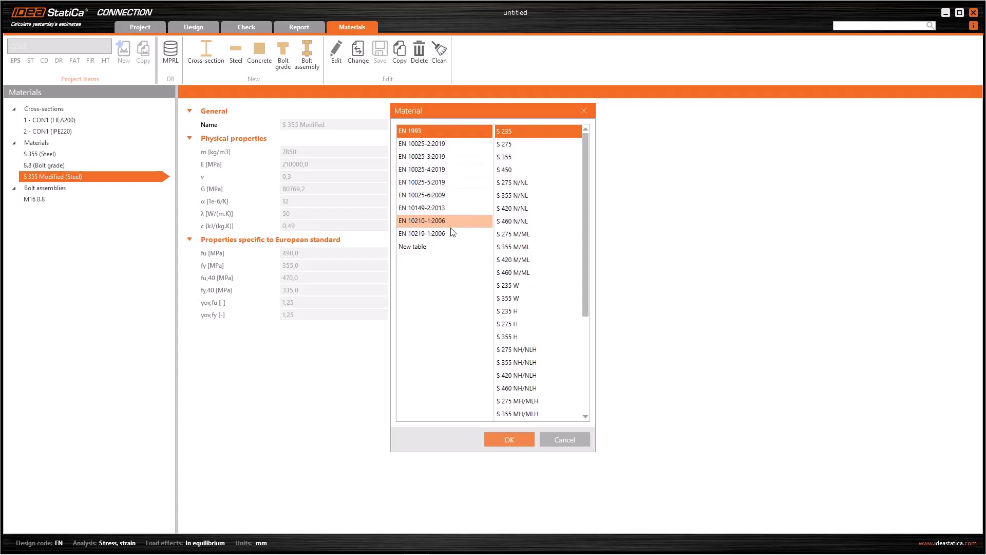
pyautogui.click(426, 248)
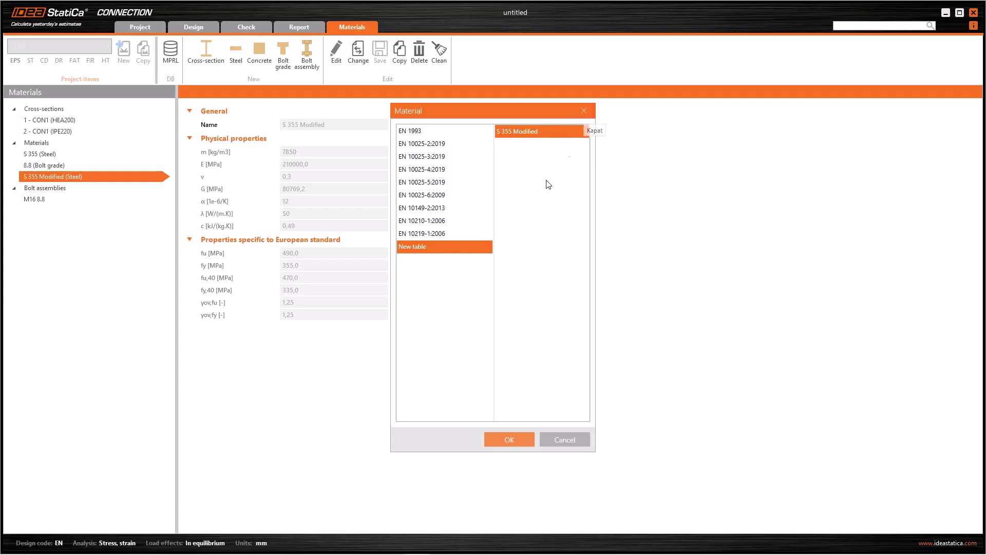
pyautogui.click(547, 438)
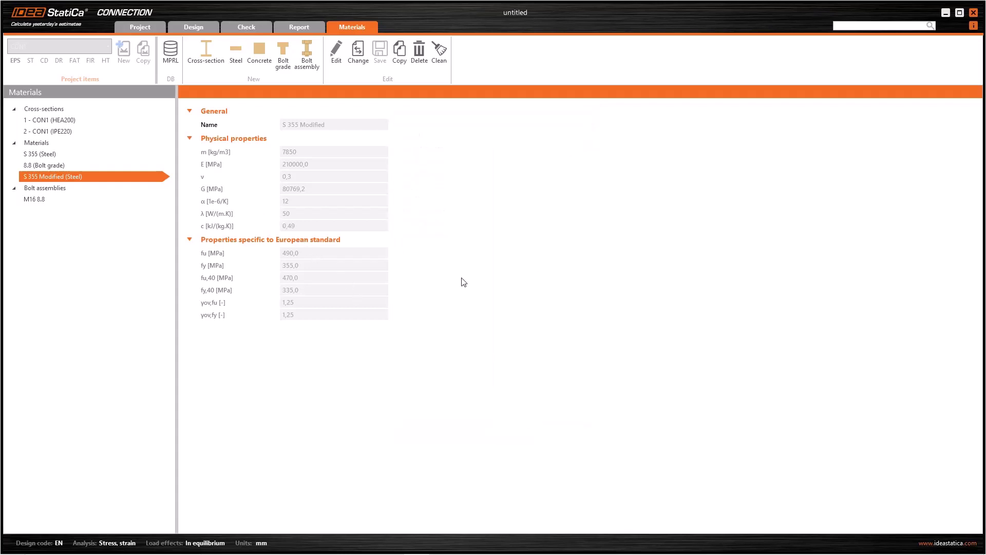
# In the MPRL library editor, expand MPRL > Material > Steel and view New table
pyautogui.click(171, 61)
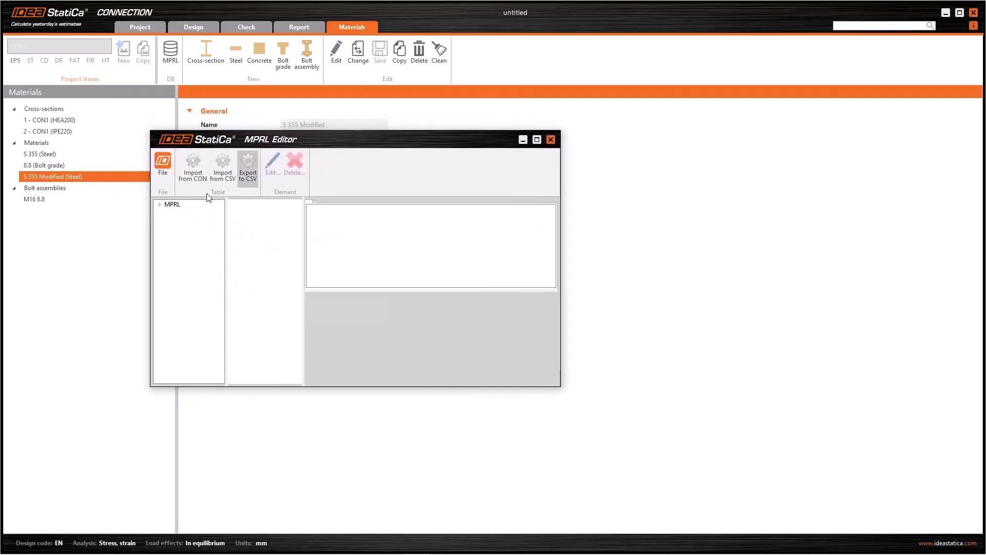
pyautogui.click(159, 205)
pyautogui.click(169, 213)
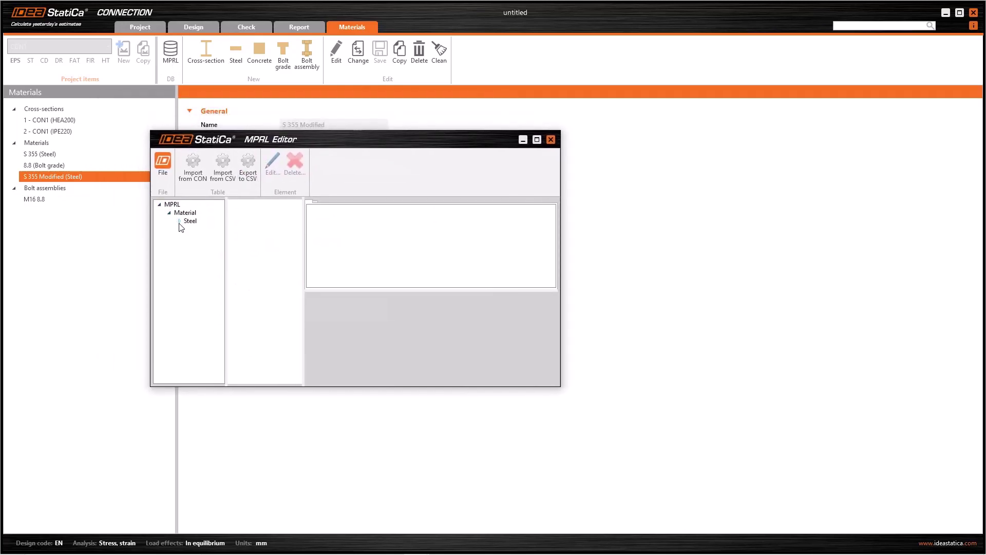
pyautogui.click(179, 221)
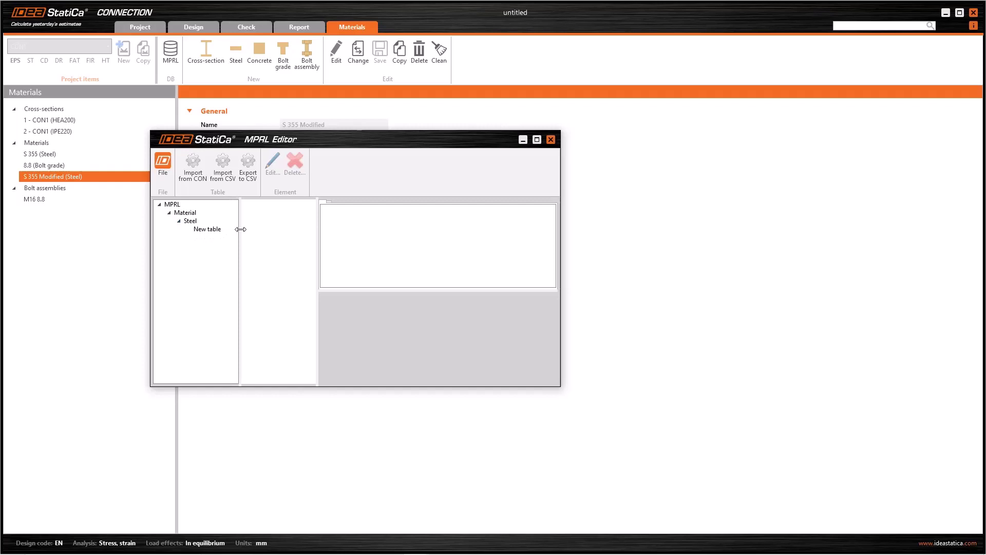
pyautogui.click(208, 231)
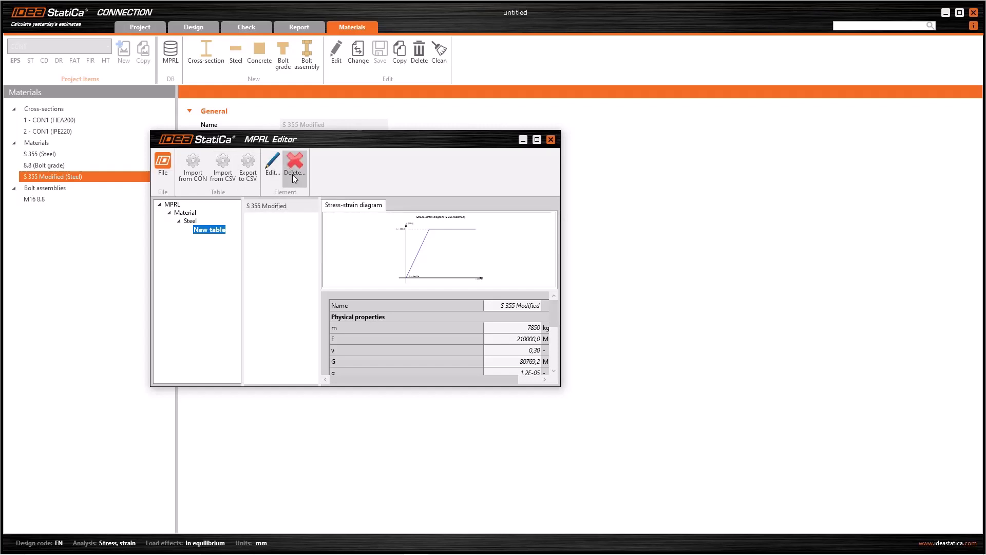
# Delete New table, confirm with Evet, and close the editor saving the library changes
pyautogui.rightClick(214, 233)
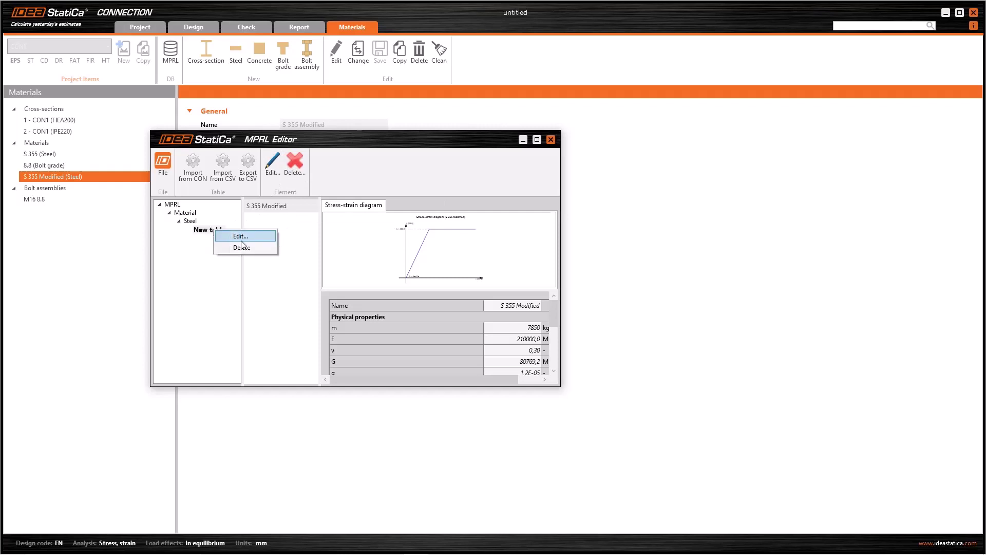
pyautogui.click(248, 248)
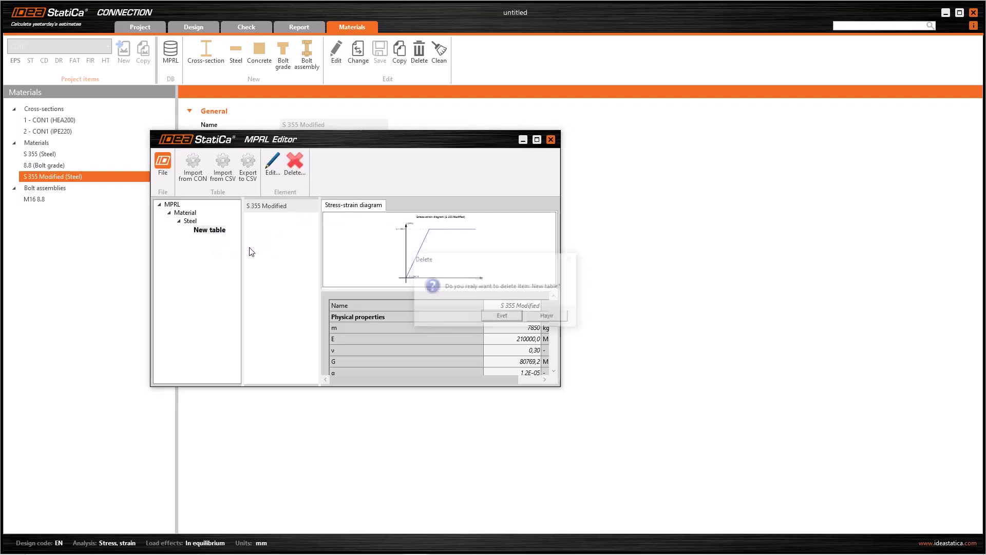
pyautogui.click(503, 317)
pyautogui.click(551, 140)
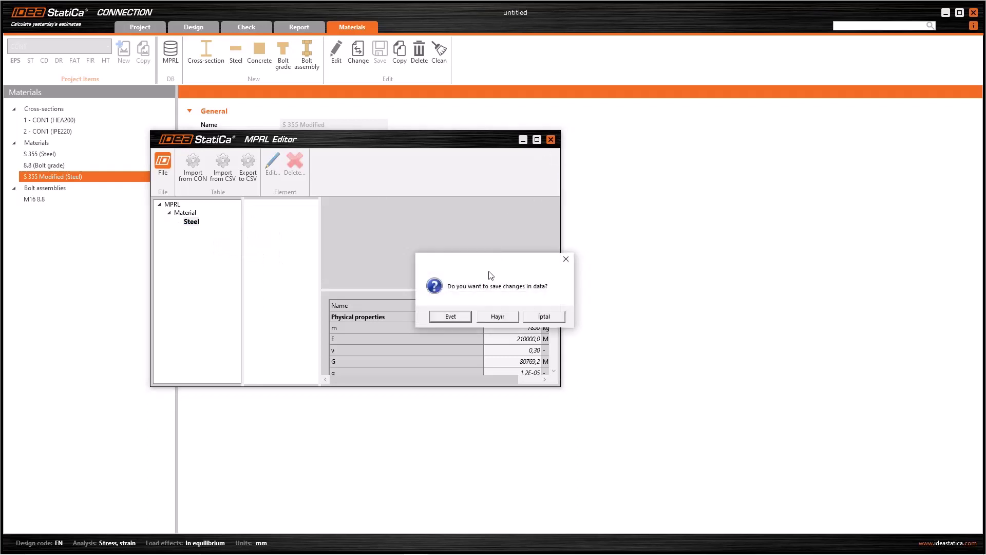
pyautogui.click(451, 317)
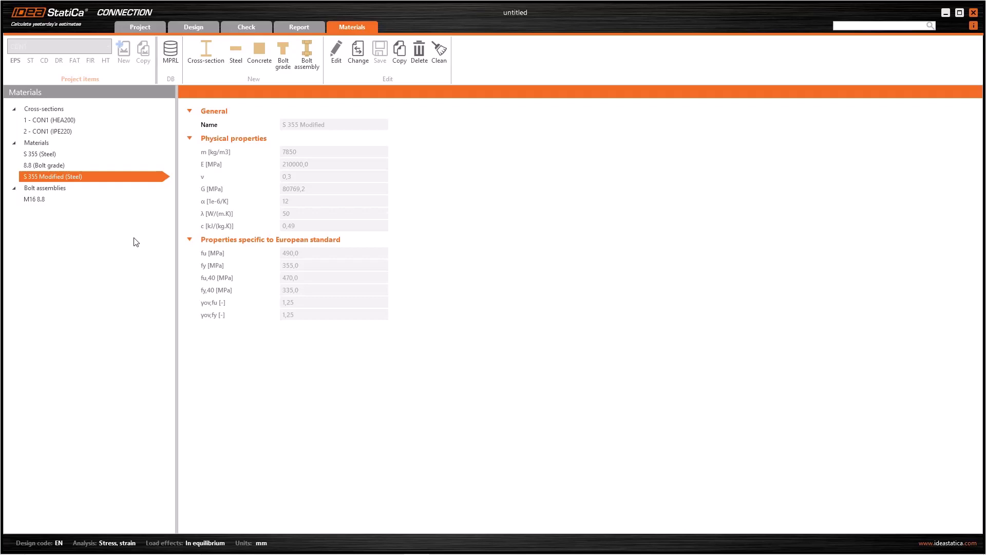
# Select the M16 8.8 bolt assembly and create a copy of it
pyautogui.click(41, 199)
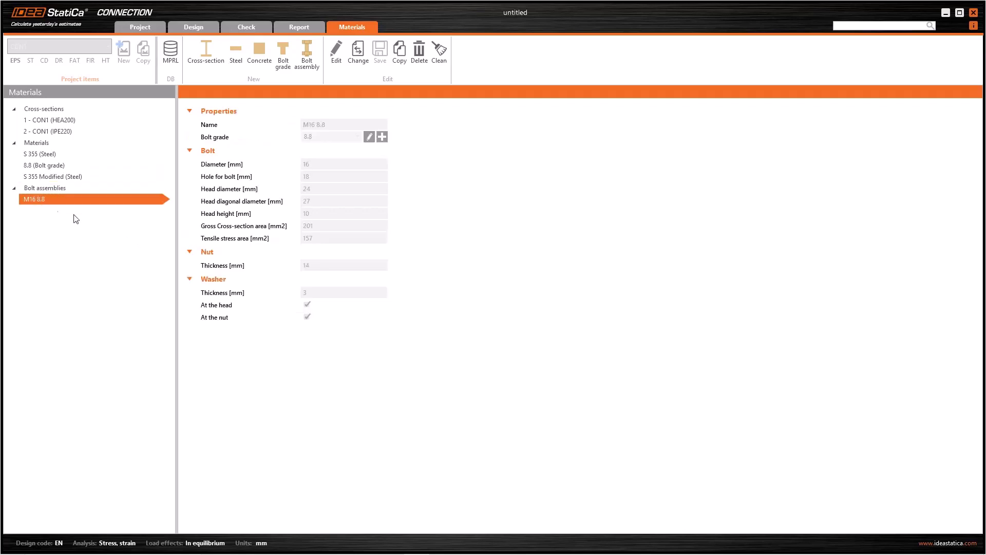
pyautogui.click(402, 49)
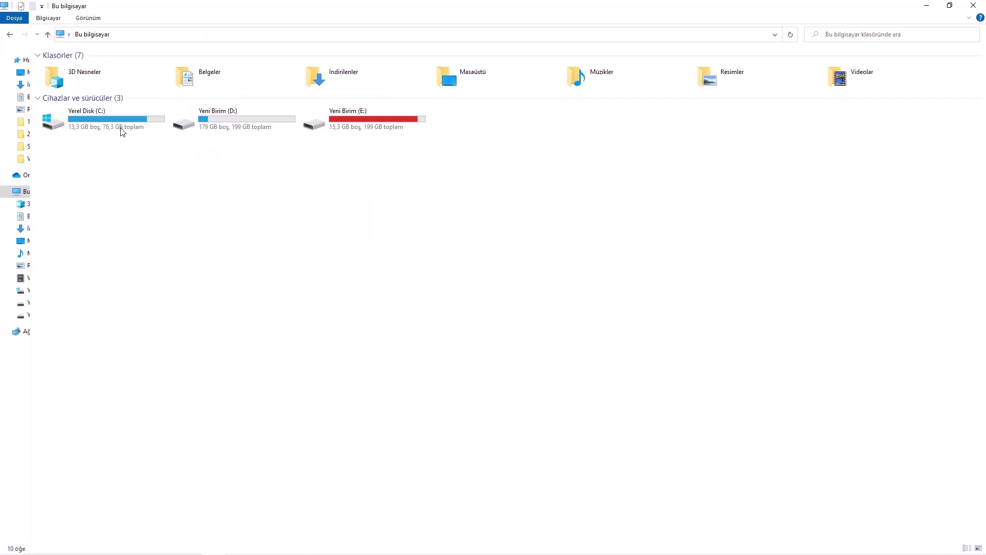
# Browse C: > Kullanıcılar > user folder > AppData > Local > IDEA_RS_MPRL to reveal UserMprlDataV4
pyautogui.doubleClick(122, 131)
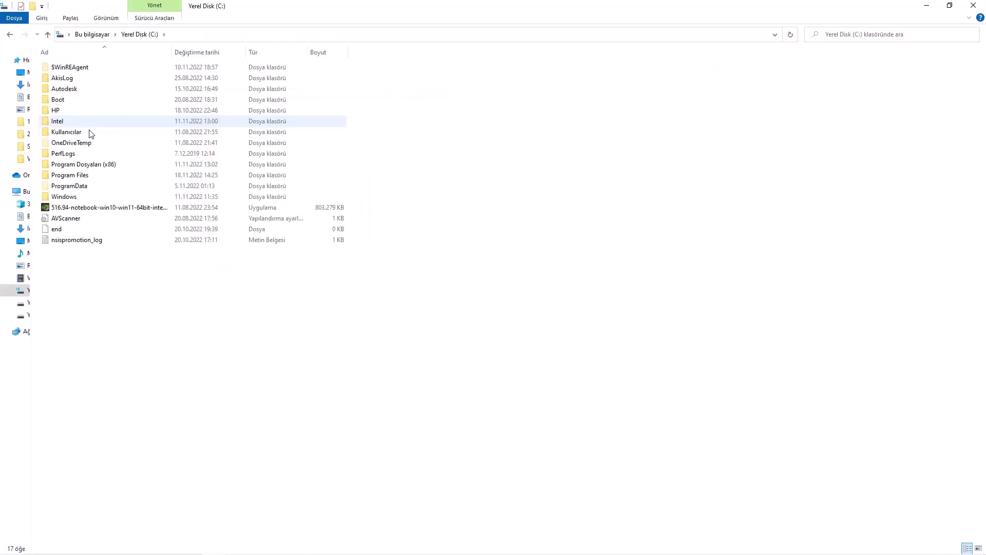
pyautogui.doubleClick(87, 134)
pyautogui.doubleClick(69, 80)
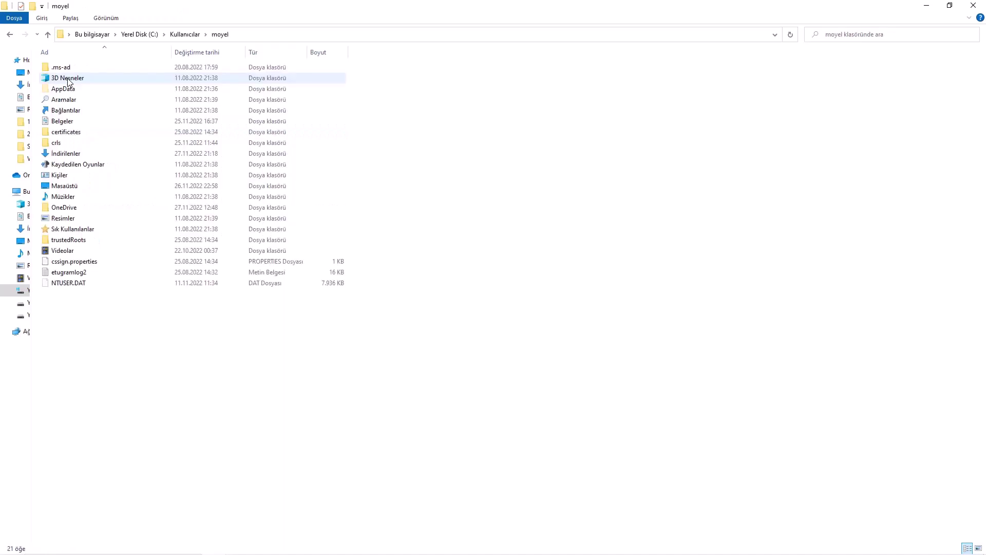
pyautogui.doubleClick(81, 90)
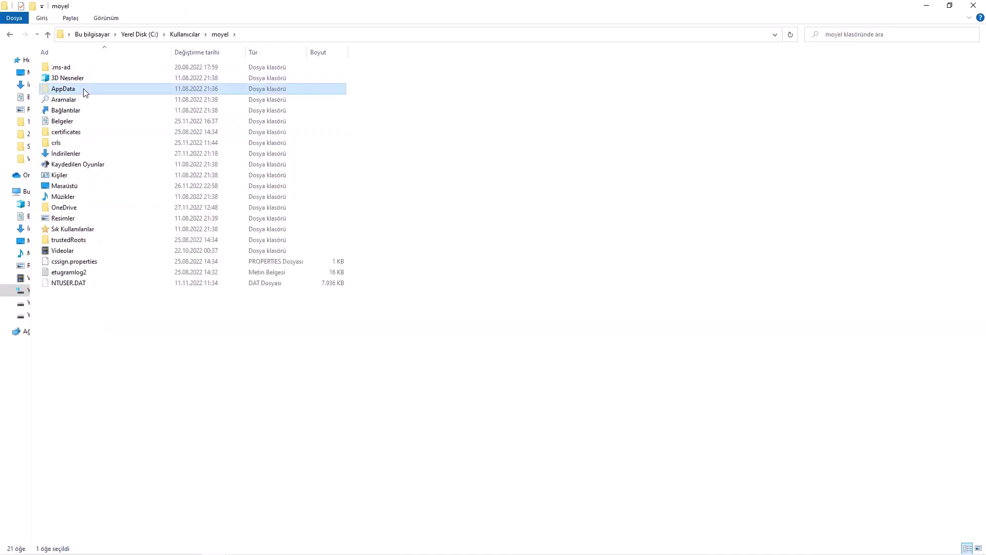
pyautogui.doubleClick(59, 68)
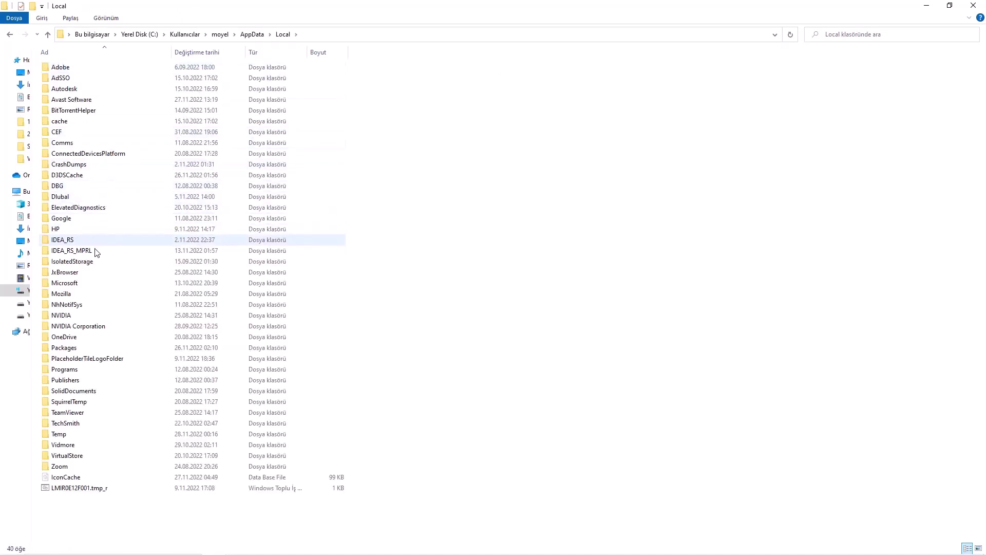
pyautogui.doubleClick(79, 251)
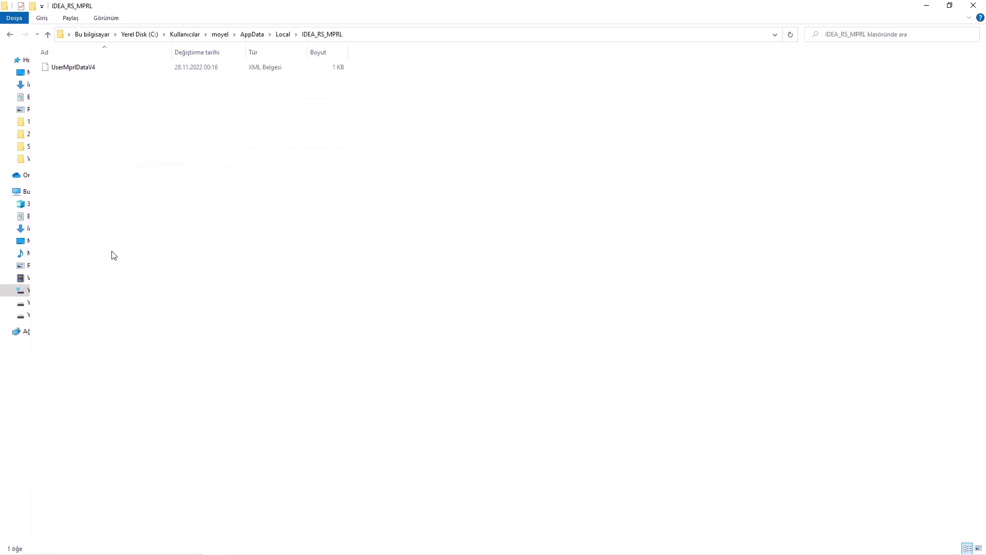